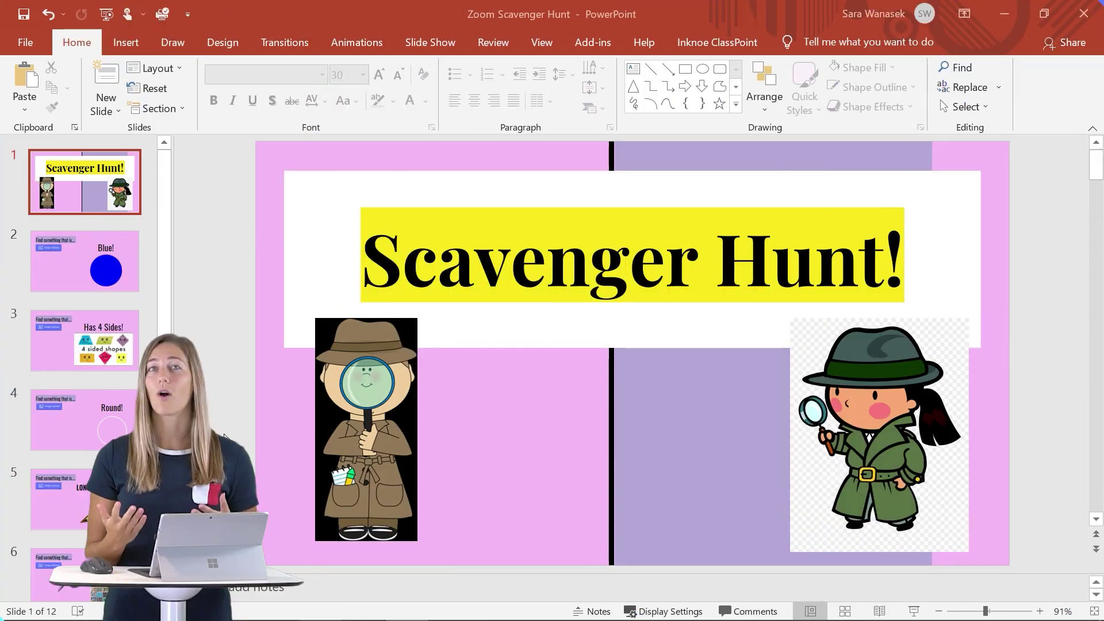
# Make the black background of the left boy detective picture transparent with Set Transparent Color
pyautogui.click(371, 416)
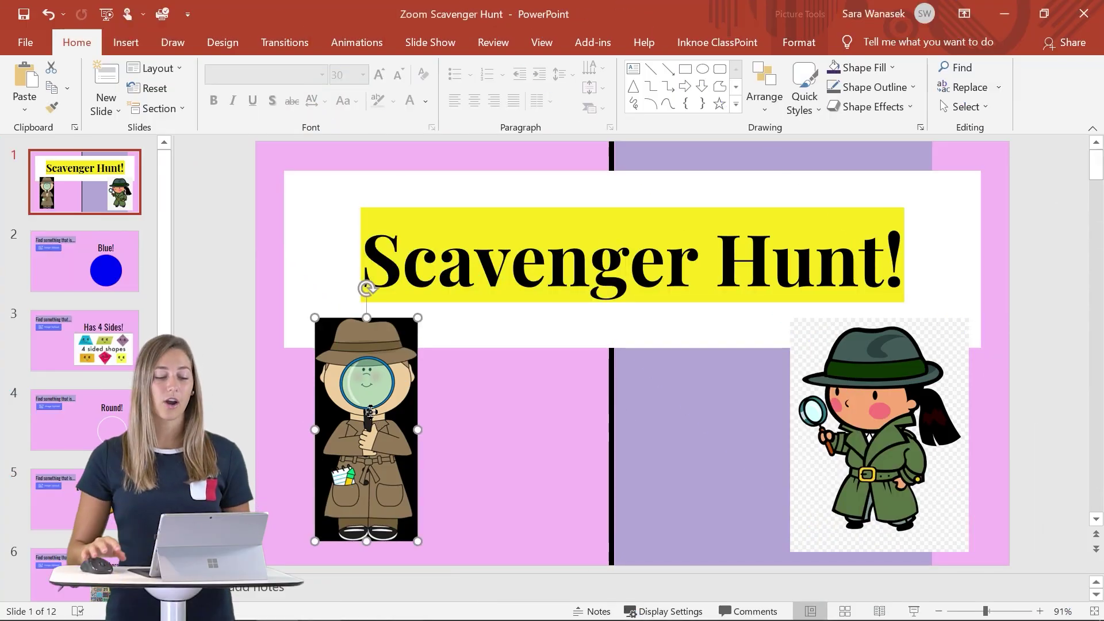
pyautogui.click(803, 422)
pyautogui.click(353, 425)
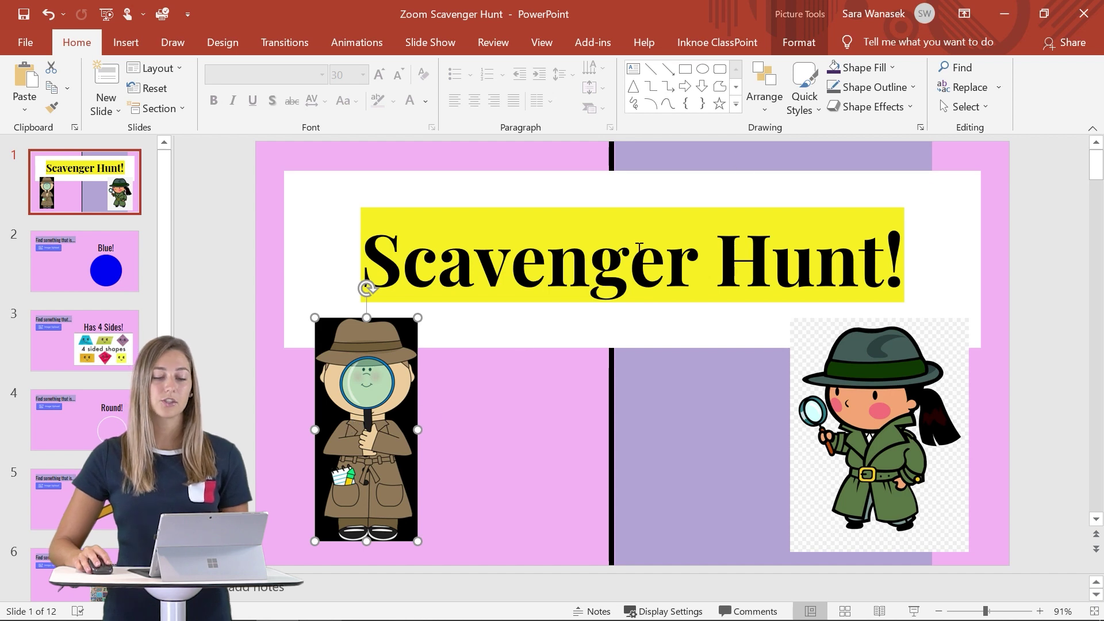
pyautogui.click(801, 41)
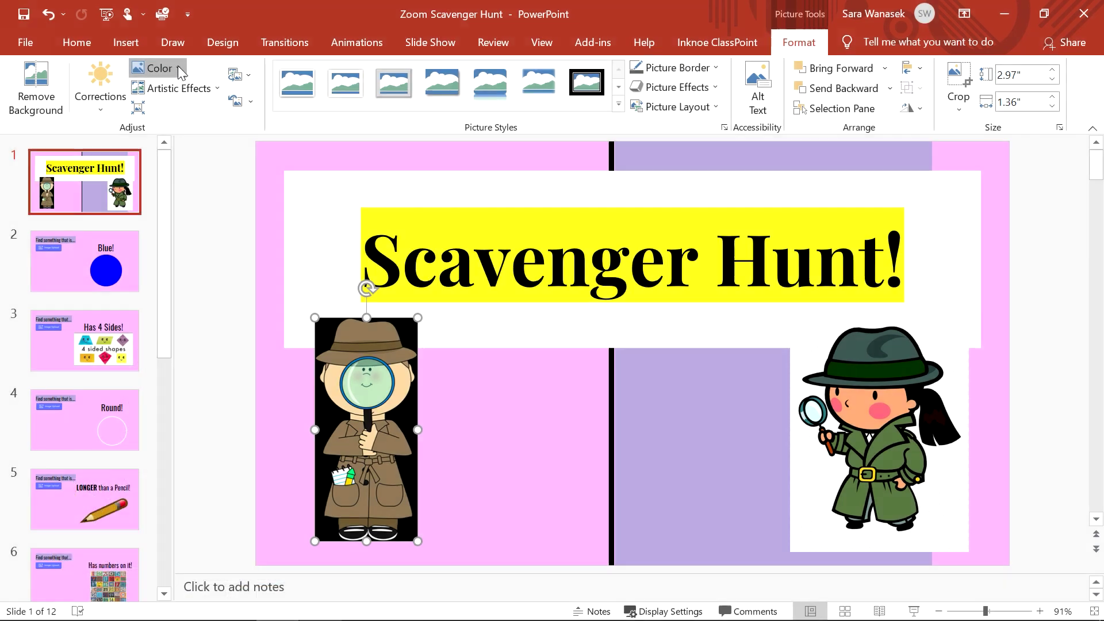
pyautogui.click(180, 72)
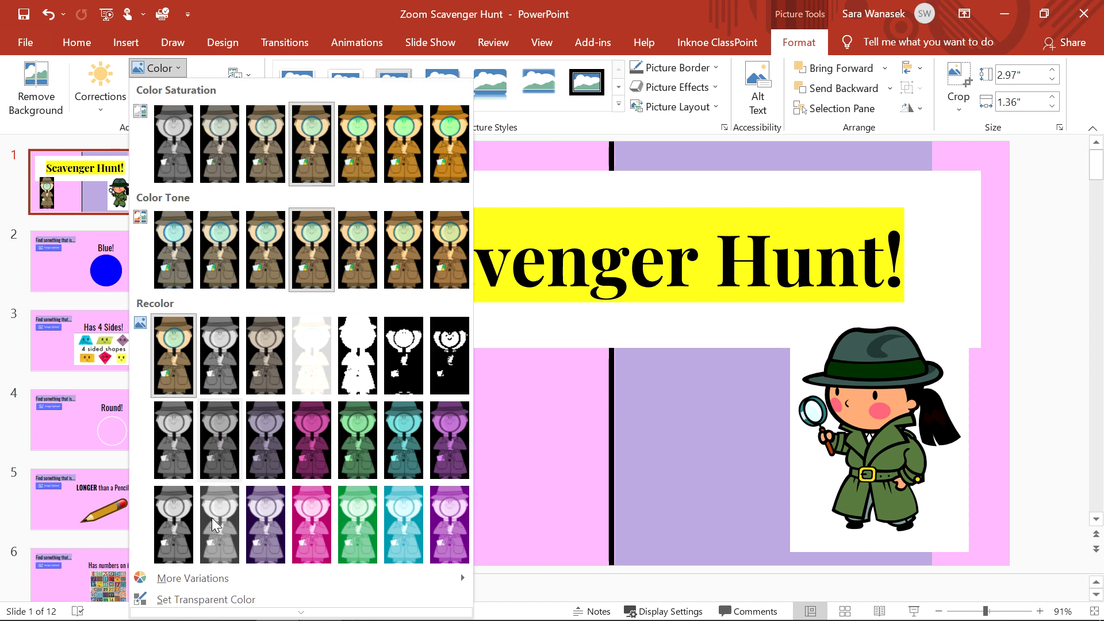
pyautogui.click(216, 600)
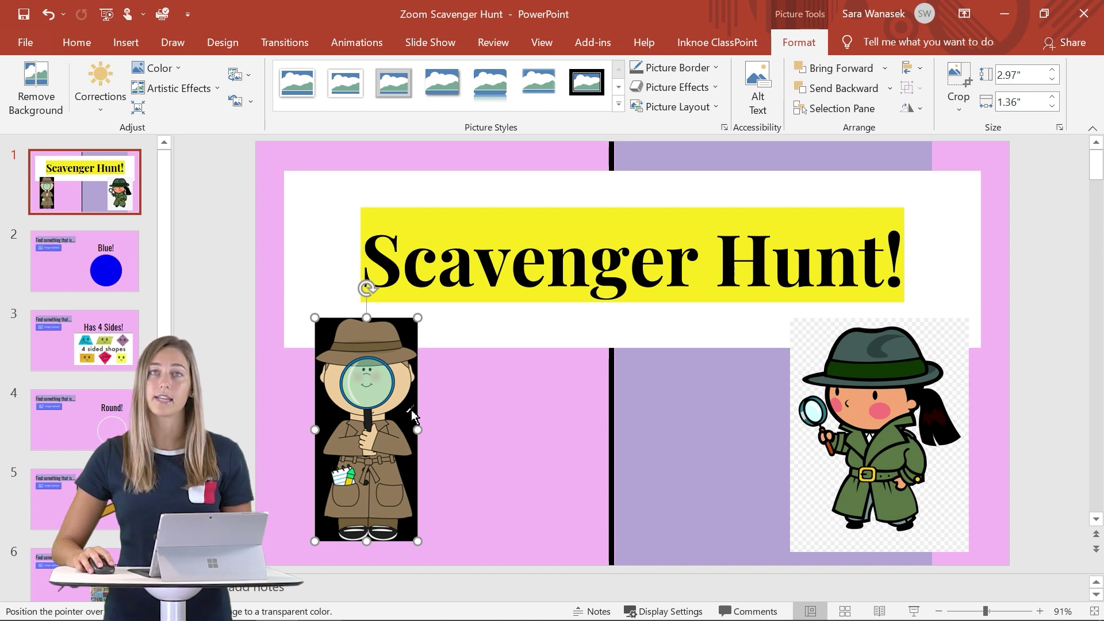
pyautogui.click(412, 409)
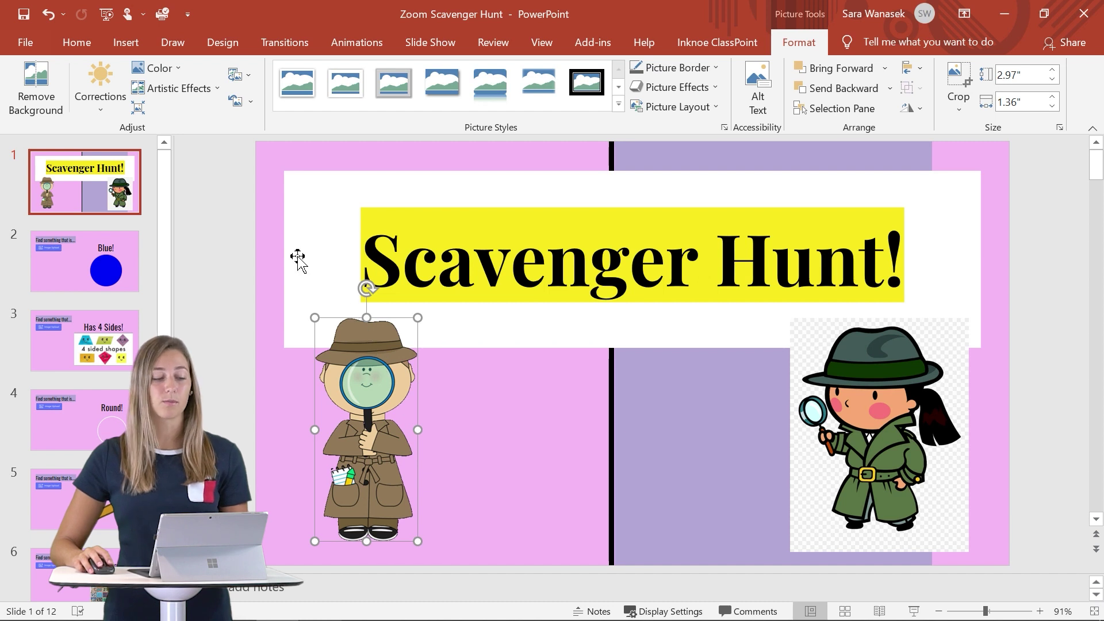
# Reset the left detective picture, then undo to restore its transparent background
pyautogui.click(245, 104)
pyautogui.click(250, 123)
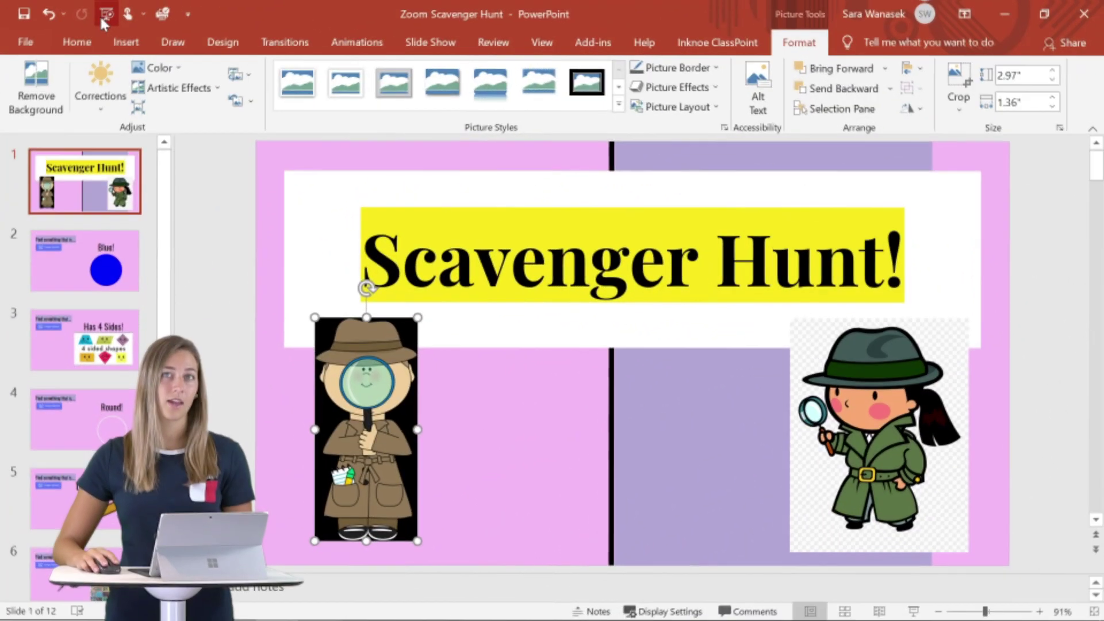
pyautogui.click(49, 16)
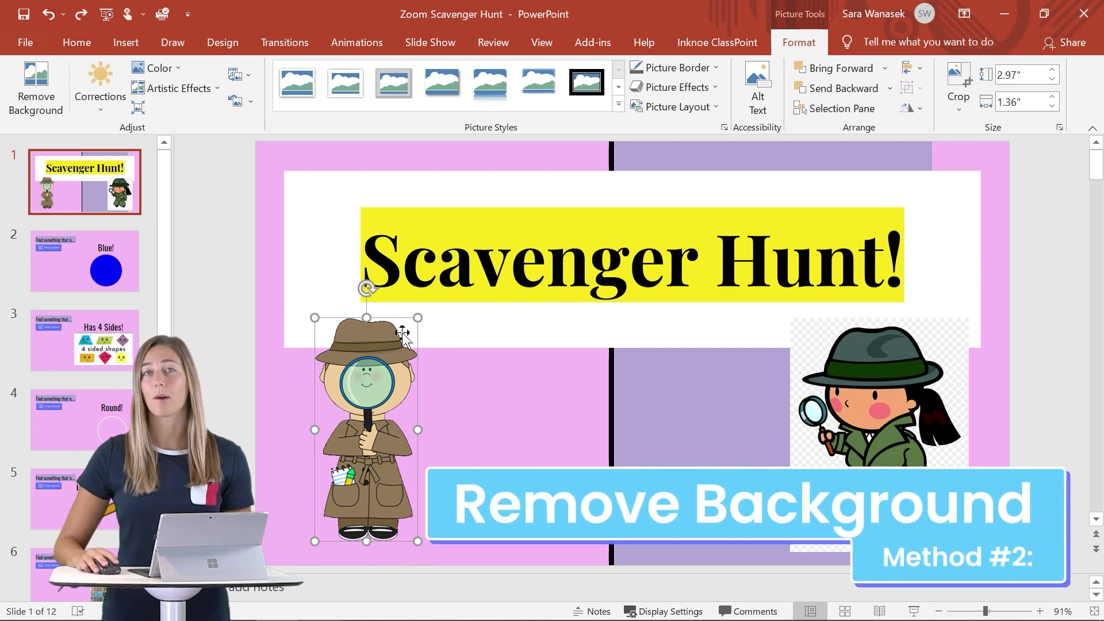
# Start background removal on the right girl detective, marking her hat and magnifying glass to keep
pyautogui.click(818, 368)
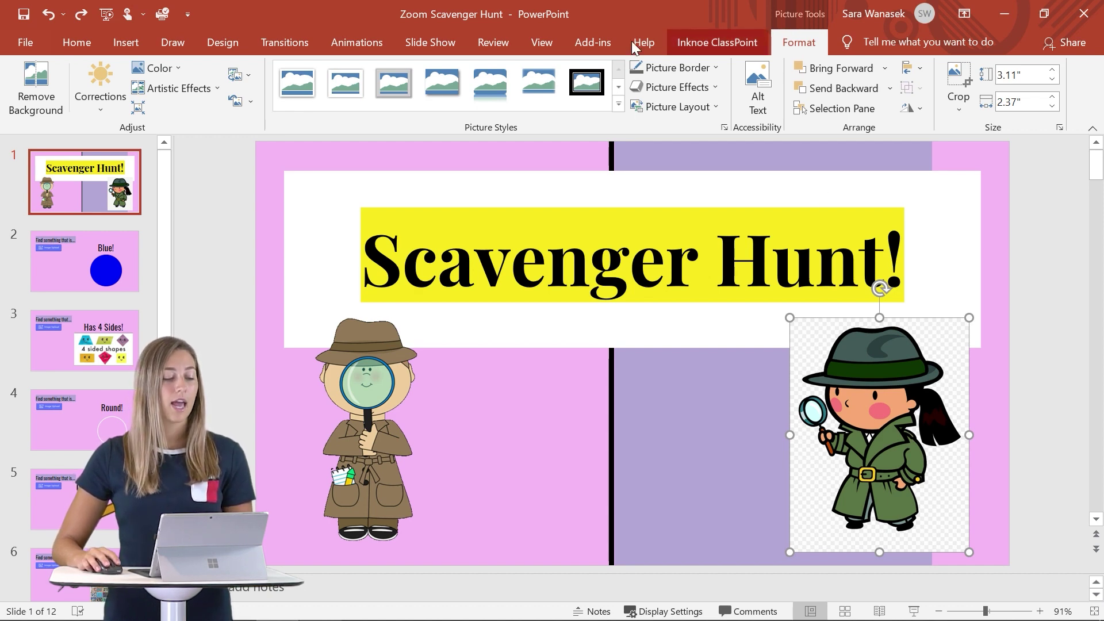
pyautogui.click(22, 102)
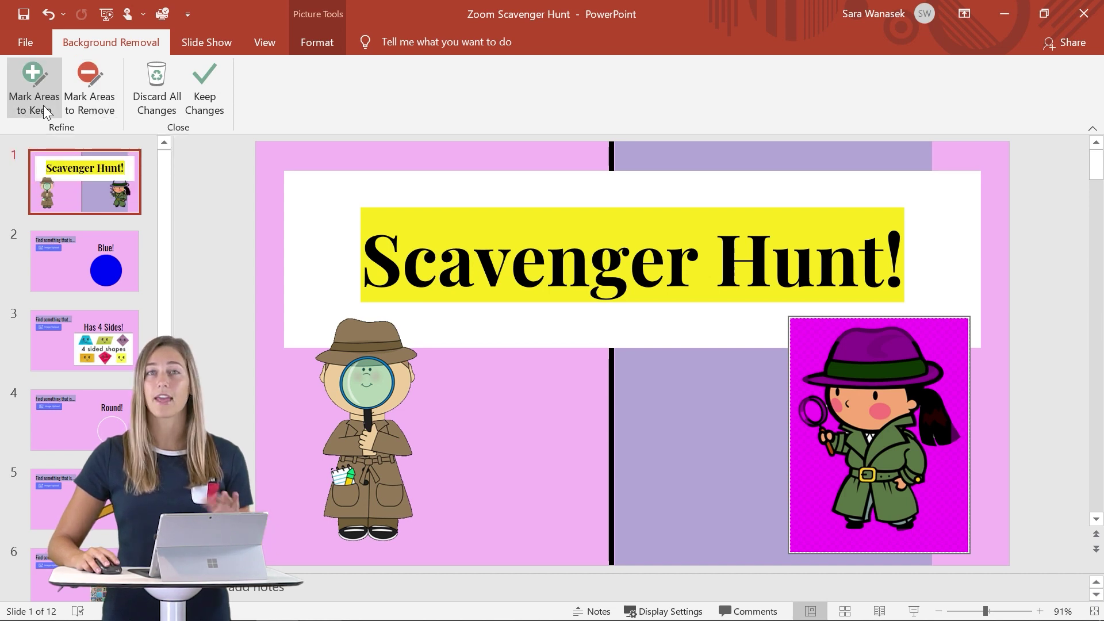
pyautogui.click(35, 92)
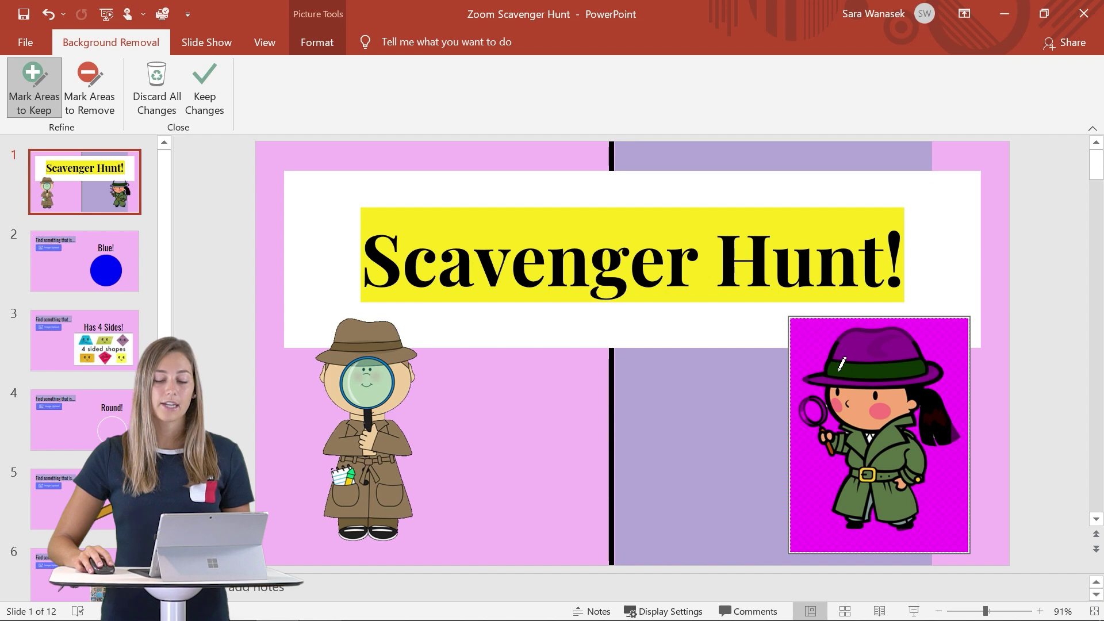
pyautogui.moveTo(835, 360)
pyautogui.mouseDown()
pyautogui.moveTo(847, 341)
pyautogui.moveTo(905, 328)
pyautogui.moveTo(910, 339)
pyautogui.mouseUp()
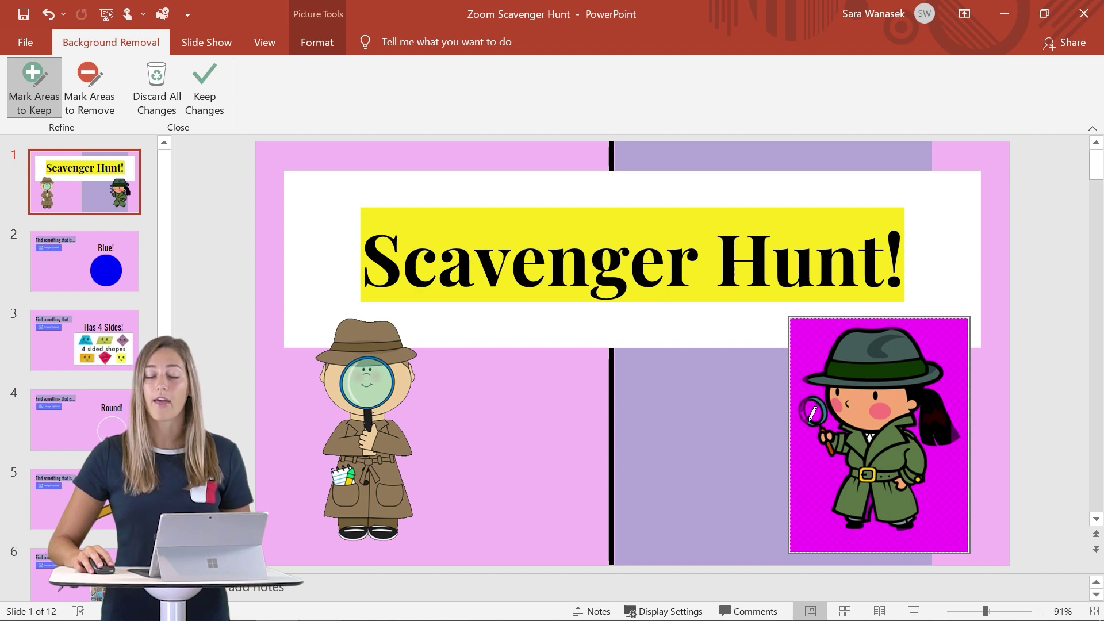
pyautogui.moveTo(809, 422); pyautogui.dragTo(814, 391)
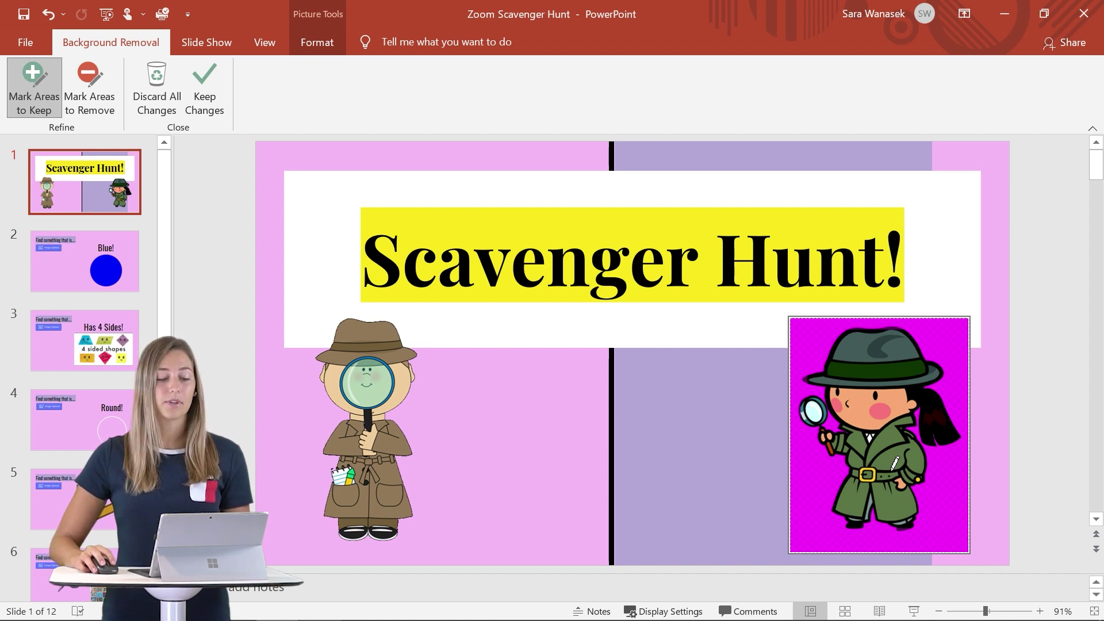
# Apply the girl detective's background removal, then discard a second removal attempt and undo
pyautogui.click(215, 102)
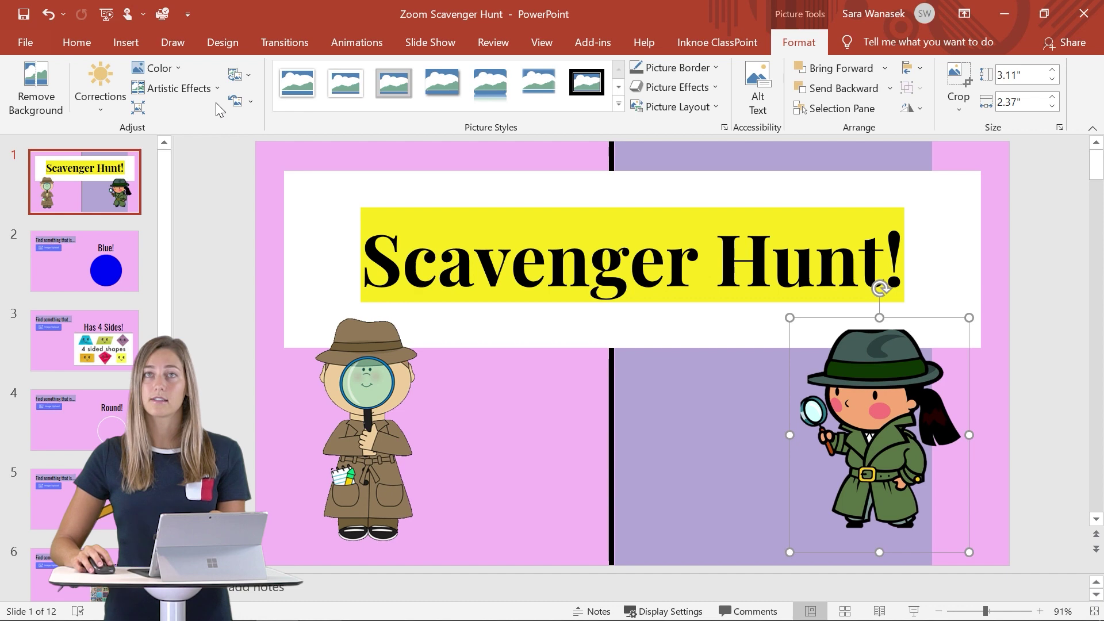
pyautogui.click(53, 102)
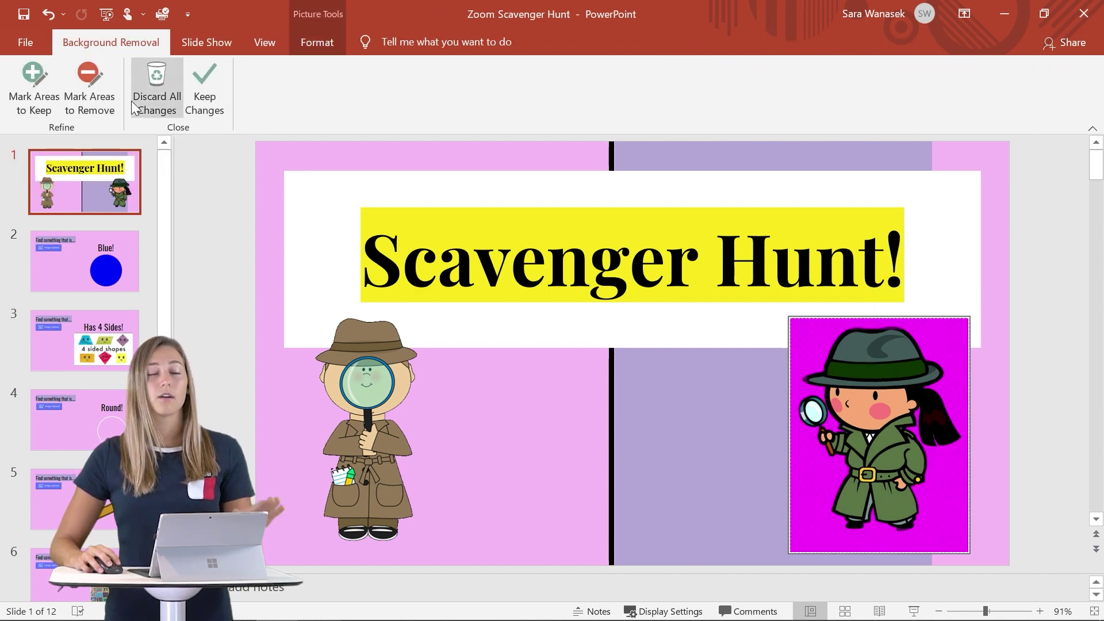
pyautogui.click(165, 109)
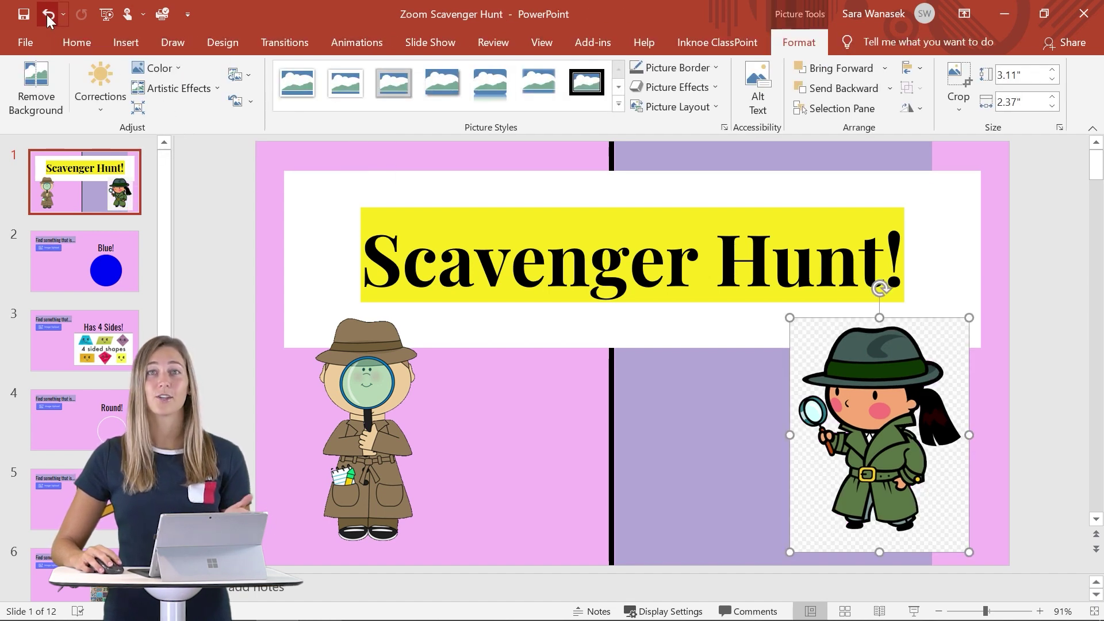
pyautogui.click(47, 15)
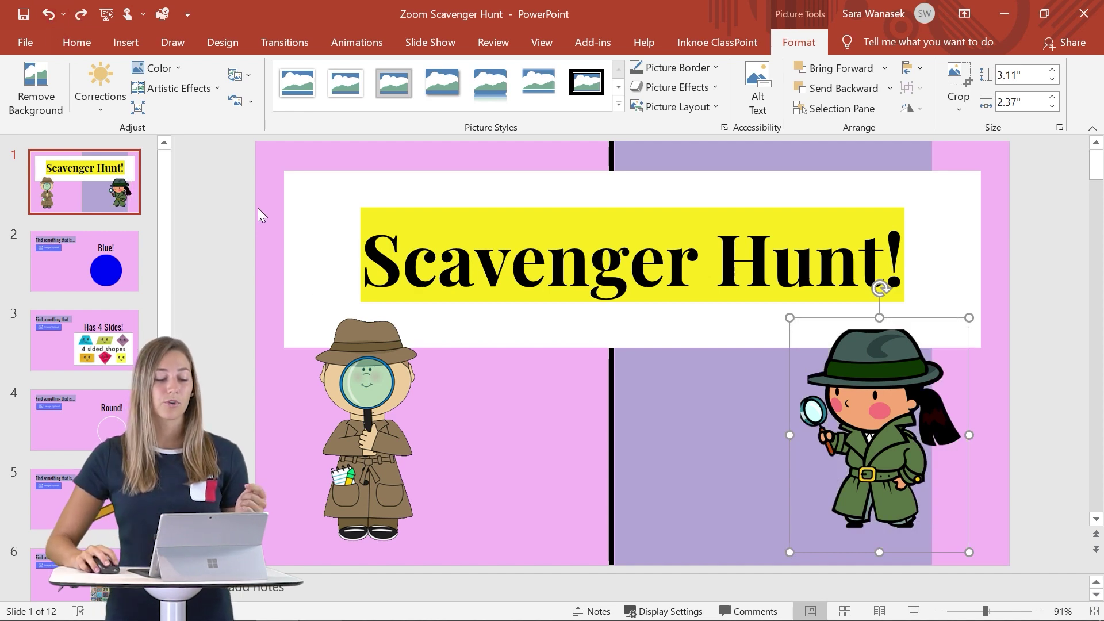
# Enlarge the left detective slightly and move the right detective up and to the right
pyautogui.click(348, 359)
pyautogui.moveTo(318, 317)
pyautogui.mouseDown()
pyautogui.moveTo(348, 348)
pyautogui.moveTo(307, 300)
pyautogui.mouseUp()
pyautogui.moveTo(385, 391); pyautogui.dragTo(362, 394)
pyautogui.moveTo(880, 423); pyautogui.dragTo(920, 410)
pyautogui.click(715, 436)
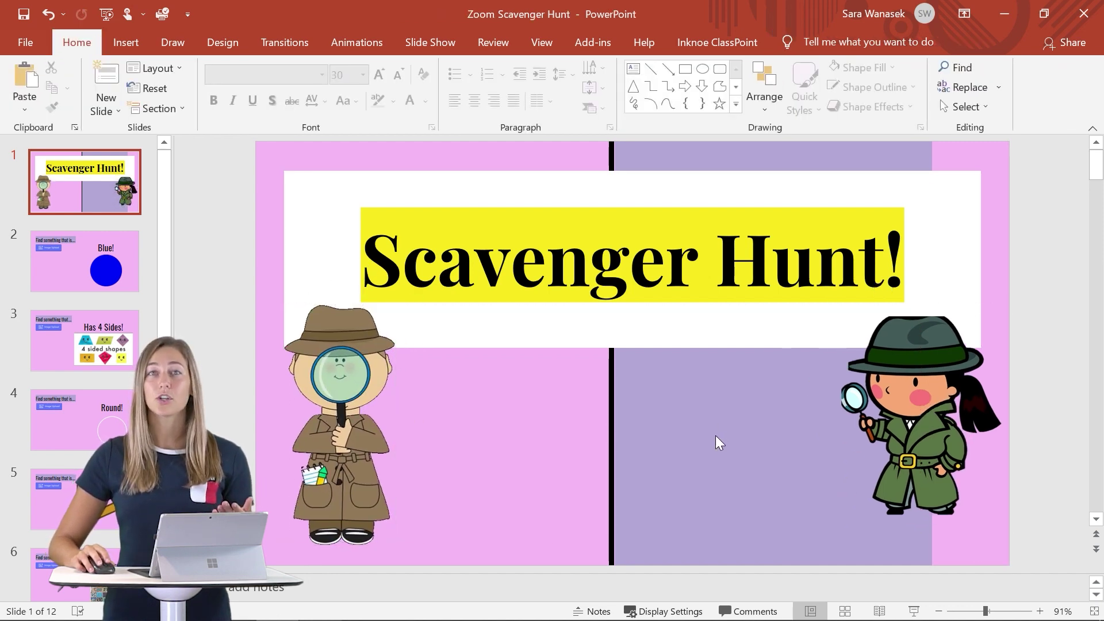
pyautogui.rightClick(889, 426)
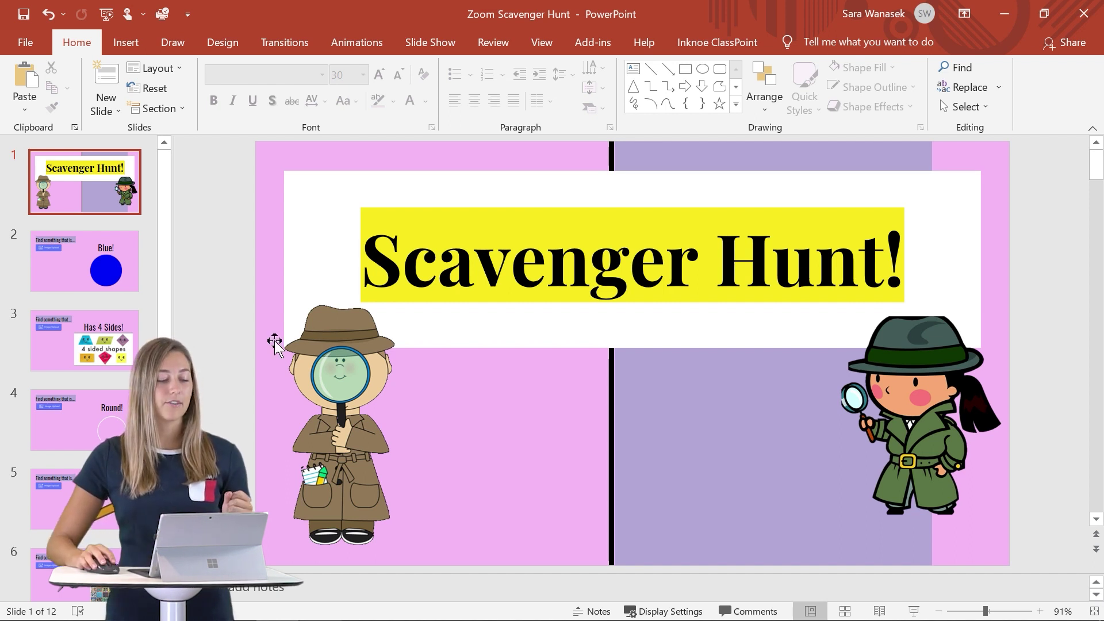
# On slide 3, make the white background of the 4 sided shapes picture transparent
pyautogui.click(84, 340)
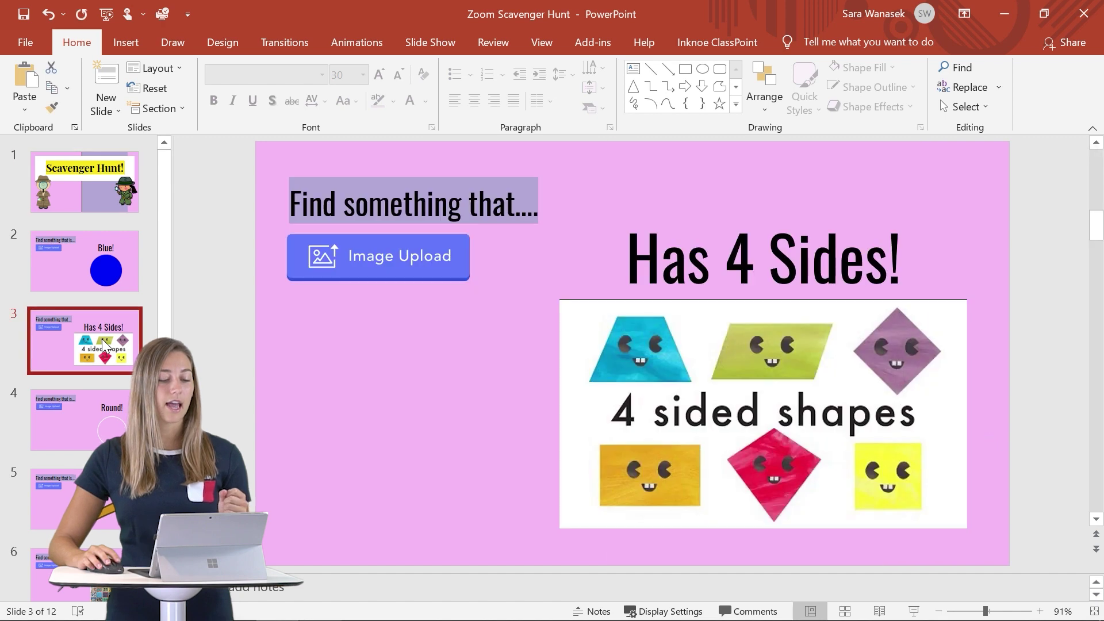
pyautogui.click(737, 409)
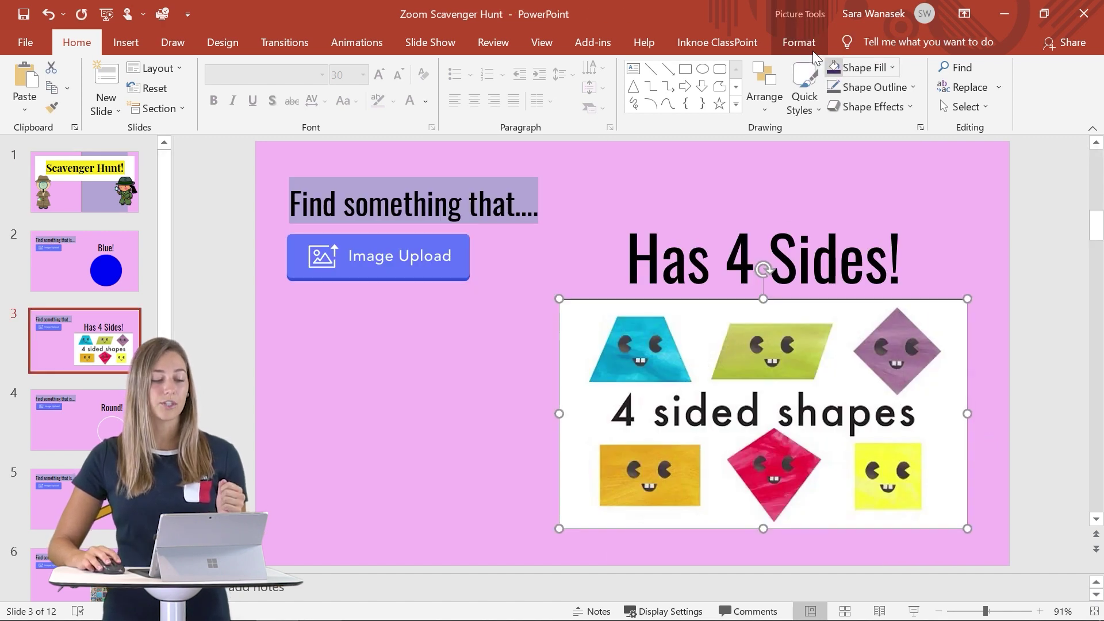
pyautogui.click(798, 42)
pyautogui.click(154, 68)
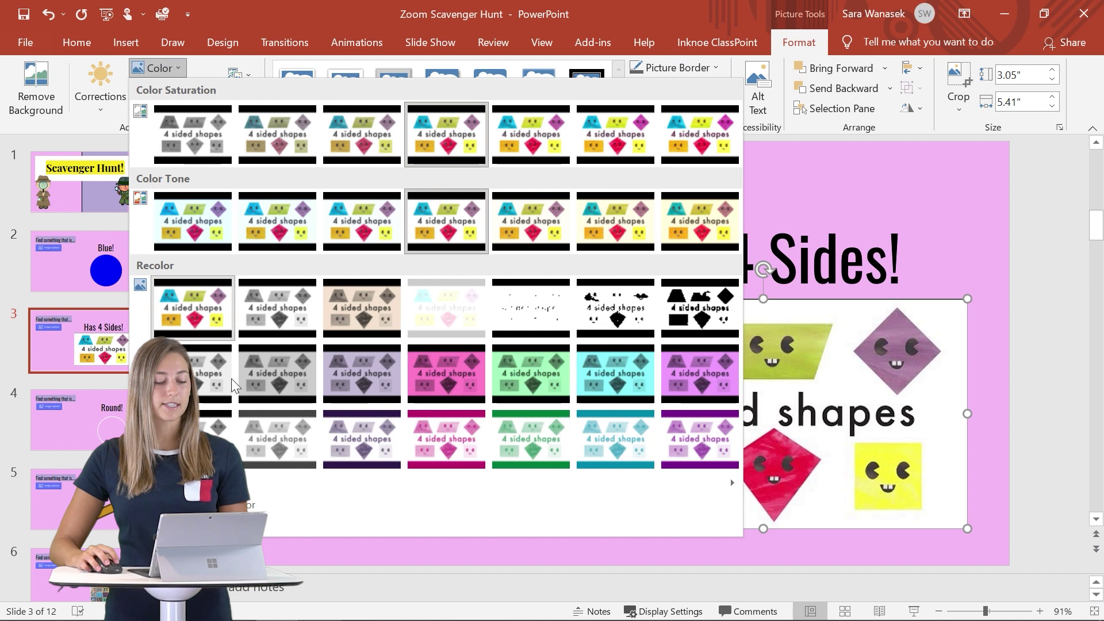
pyautogui.click(208, 505)
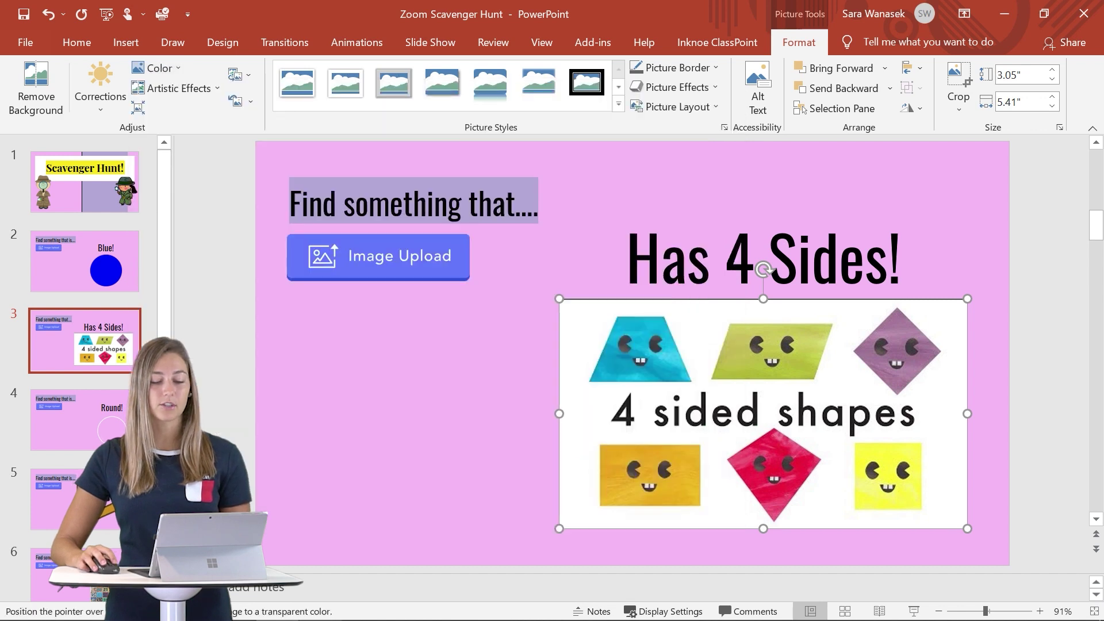
pyautogui.click(573, 398)
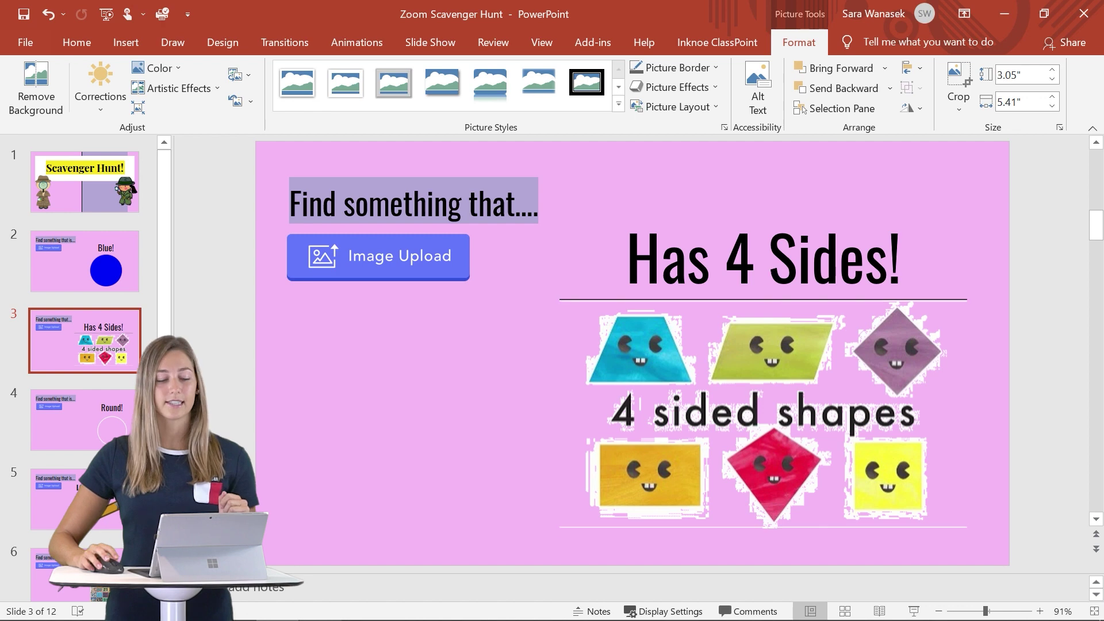
pyautogui.click(86, 345)
pyautogui.scroll(-6, 122, 428)
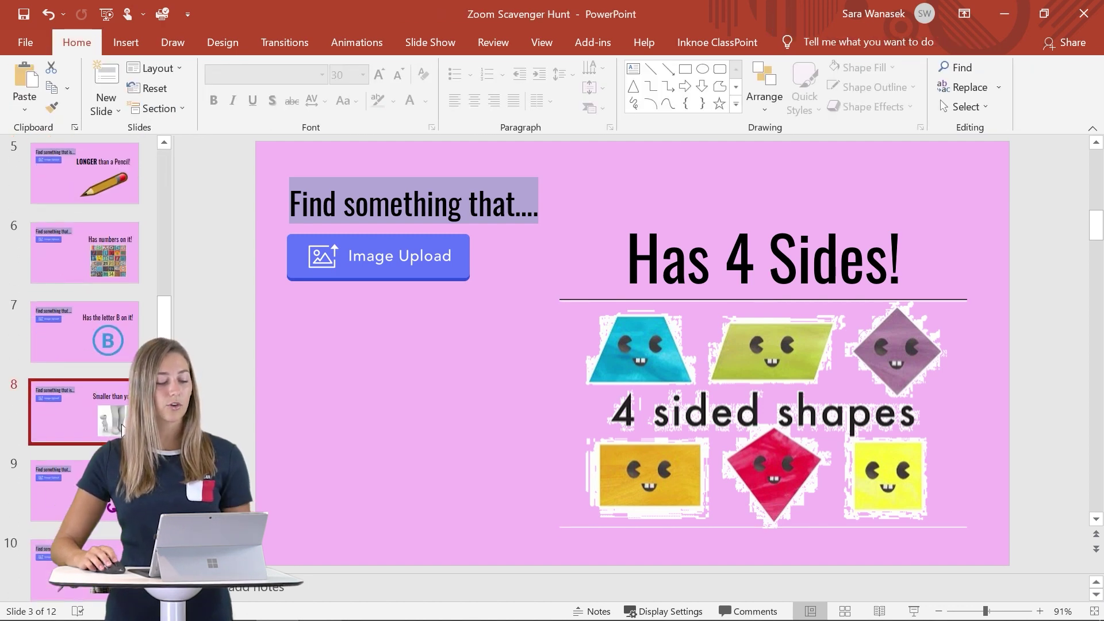
# On slide 8, remove the magenta background from the two-figure picture, keeping the small figure
pyautogui.click(122, 429)
pyautogui.click(767, 396)
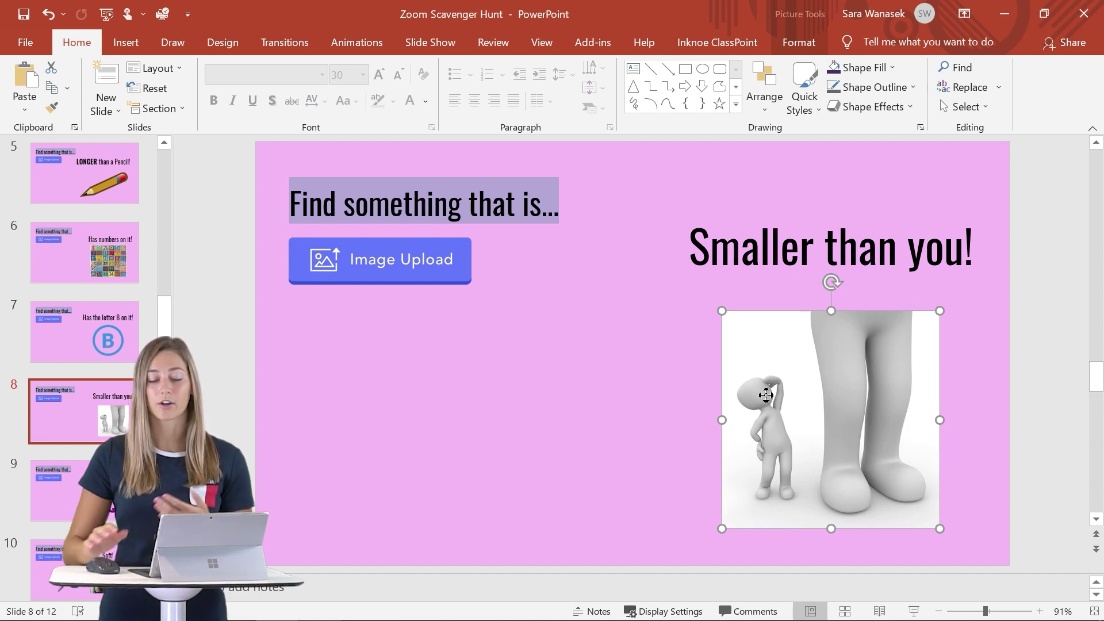
pyautogui.click(792, 36)
pyautogui.click(57, 96)
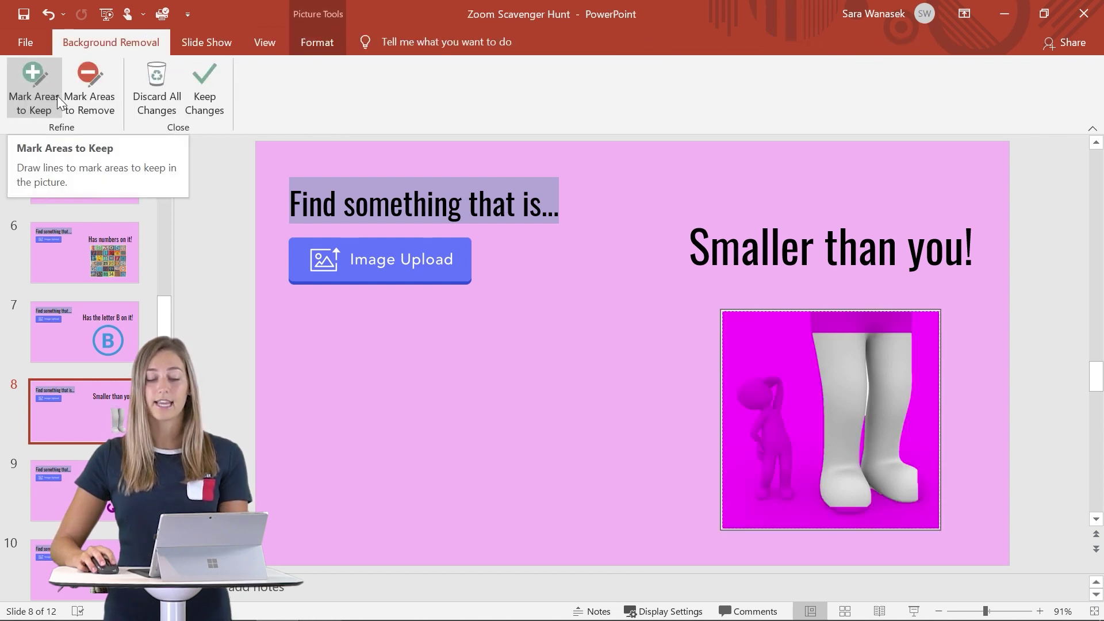
pyautogui.click(57, 96)
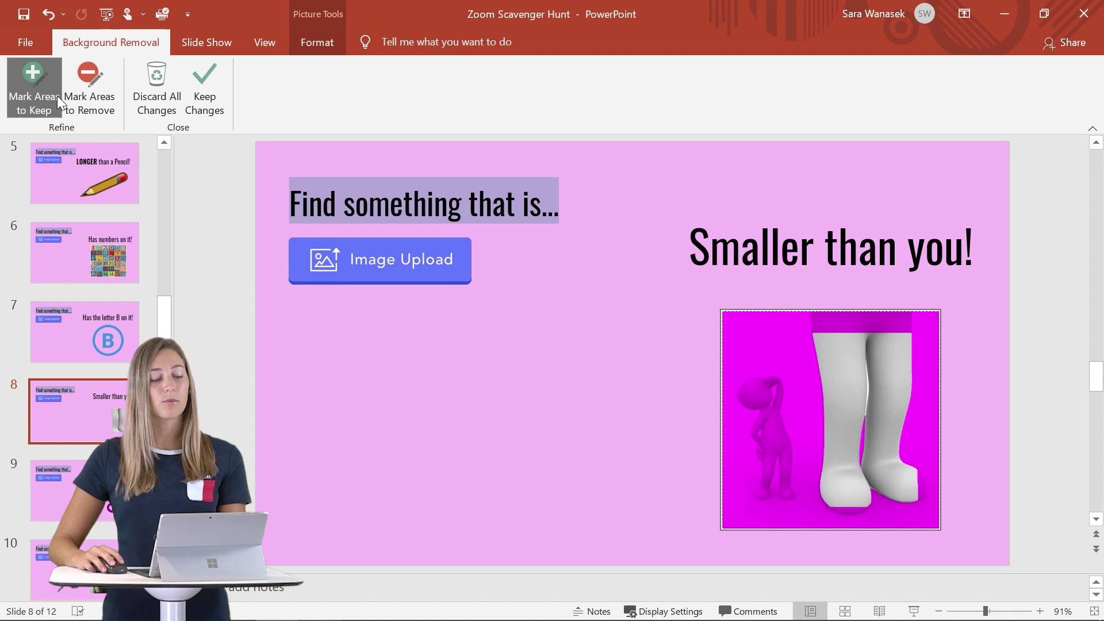
pyautogui.moveTo(757, 393); pyautogui.dragTo(780, 433)
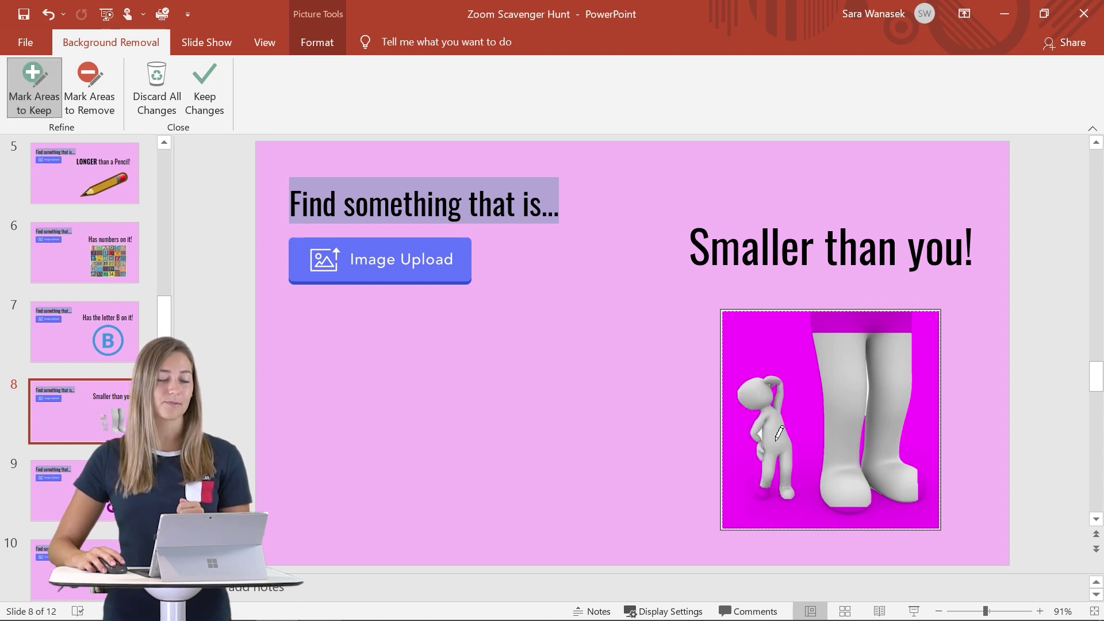
pyautogui.click(203, 92)
pyautogui.click(105, 340)
# Scroll down the slide list and open slide 12, You did It!
pyautogui.scroll(-2, 105, 340)
pyautogui.scroll(-1, 111, 549)
pyautogui.click(113, 548)
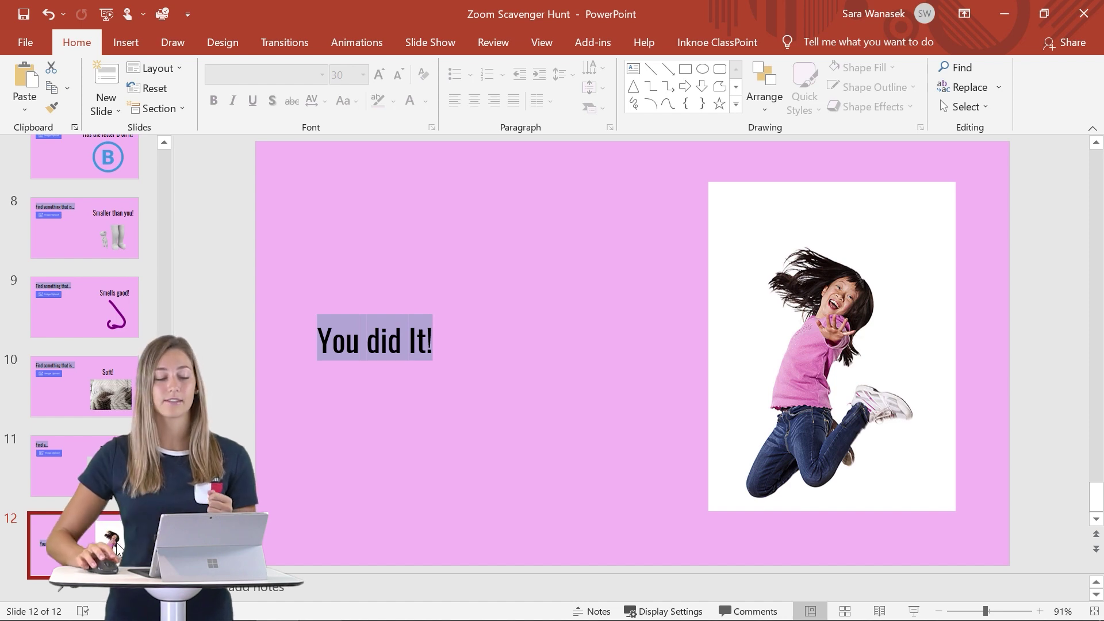
# Set the white background around the jumping girl picture on slide 12 to transparent
pyautogui.click(806, 360)
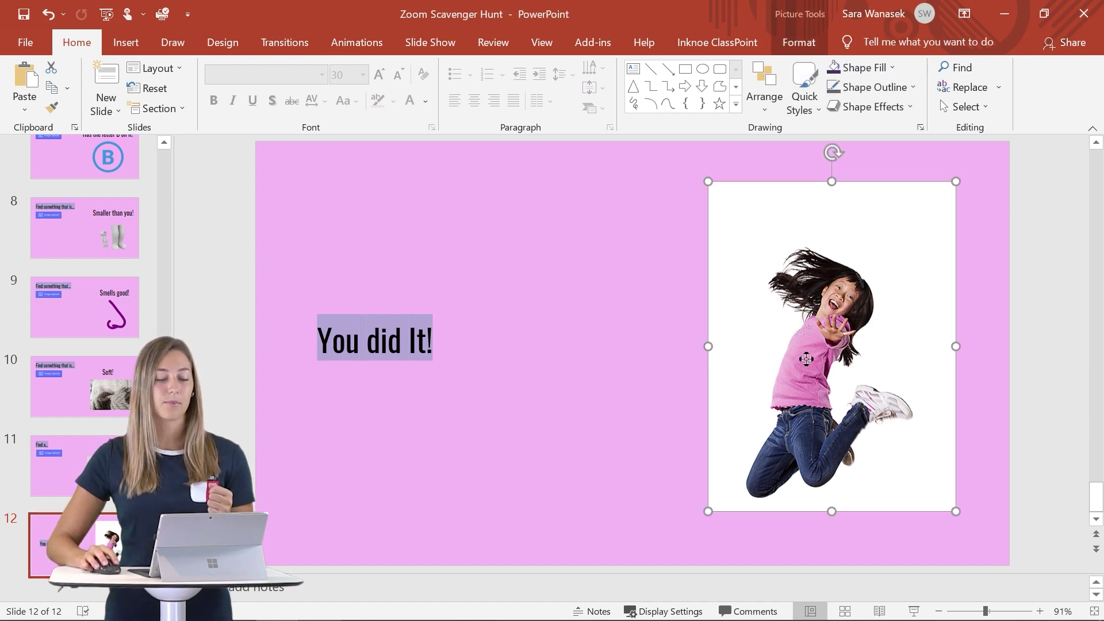
pyautogui.click(803, 44)
pyautogui.click(165, 73)
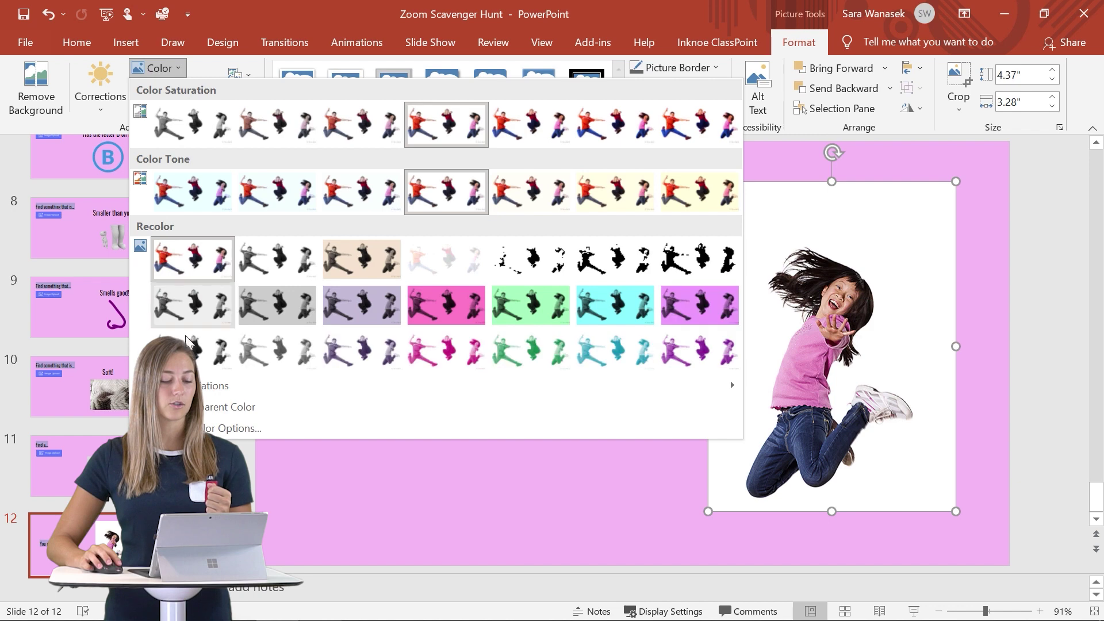
pyautogui.click(208, 405)
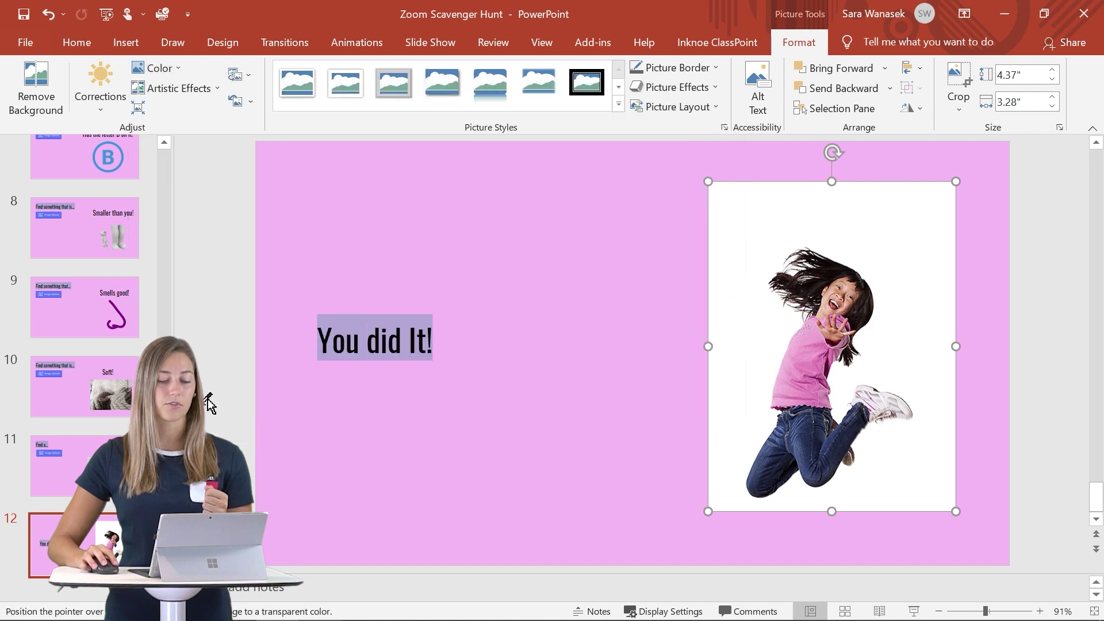
pyautogui.click(755, 227)
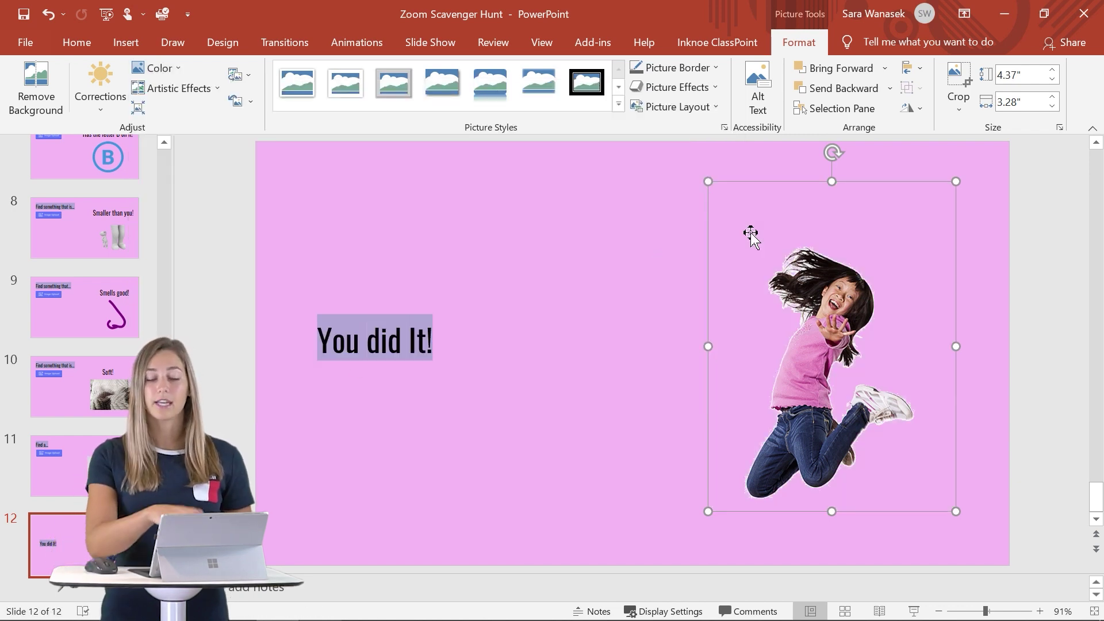